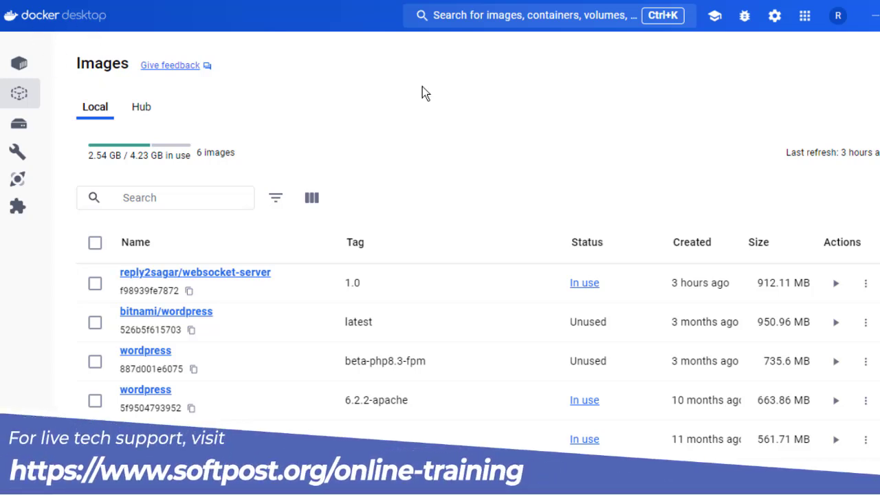
- Search for "express" and view the available tags of the mongo-express image
{"action": "left_click", "coordinate": [492, 22]}
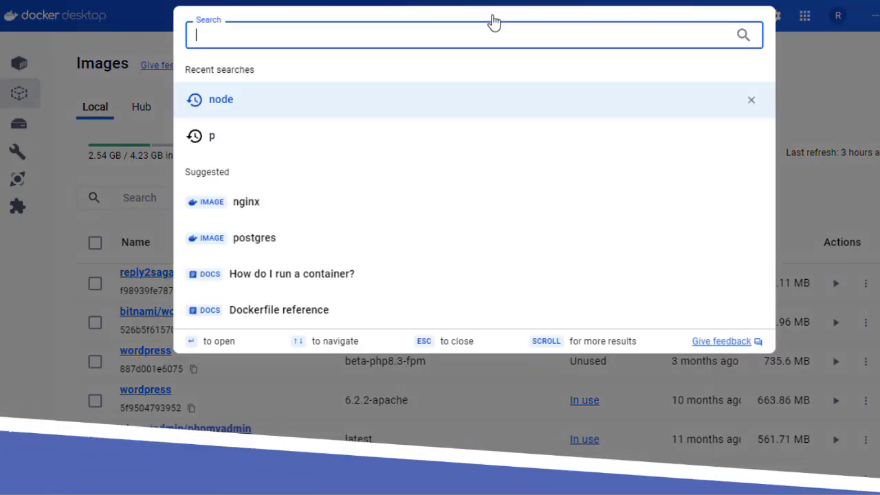
{"action": "type", "text": "express"}
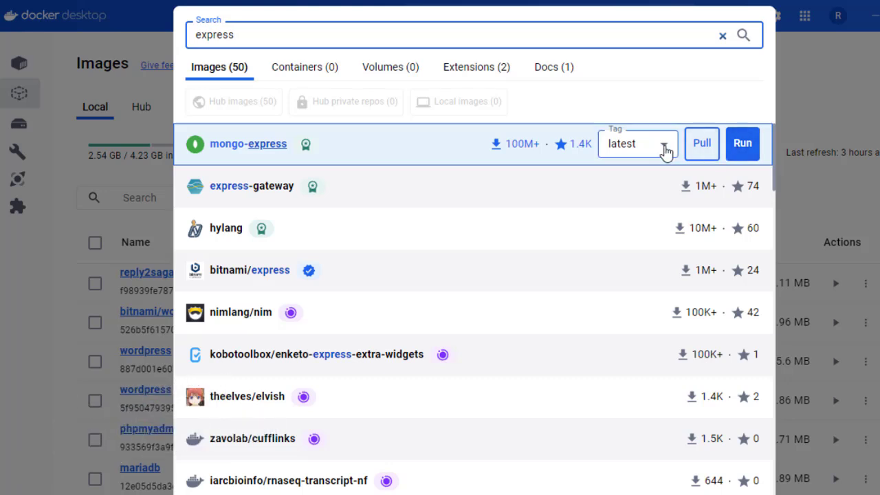
{"action": "left_click", "coordinate": [664, 146]}
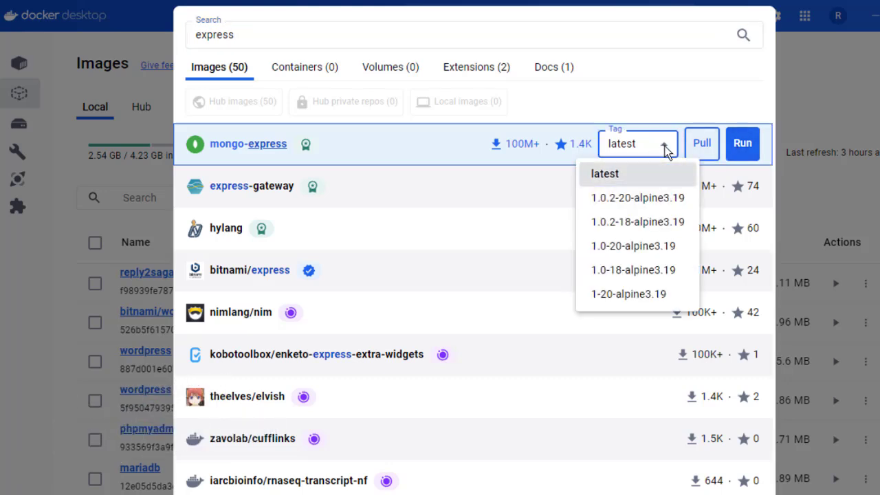
{"action": "left_click", "coordinate": [664, 147]}
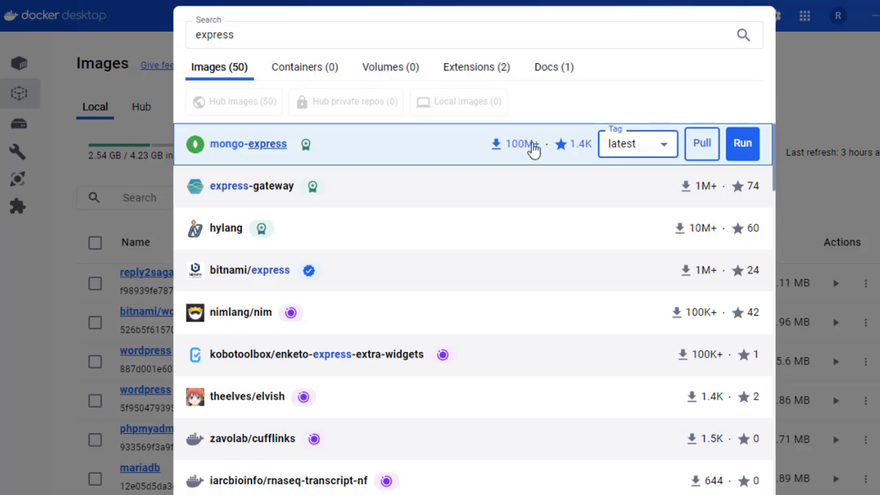
{"action": "key", "text": "Escape"}
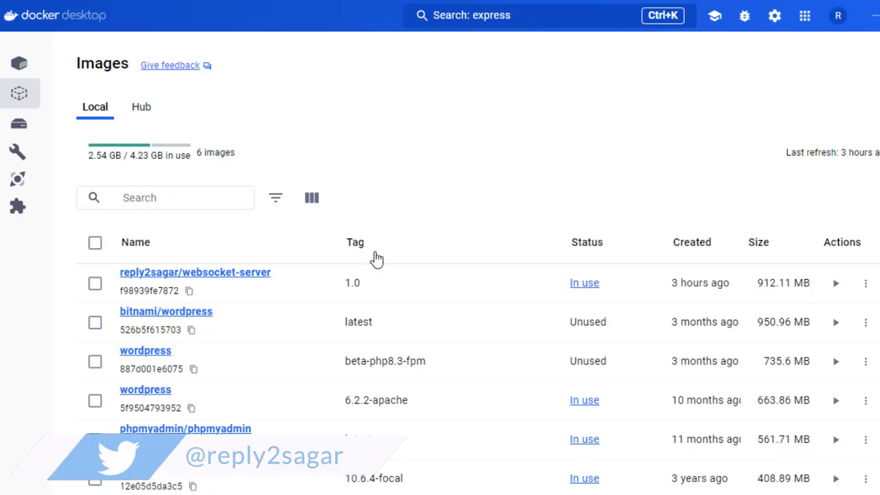
- Review the local images and the Docker Hub repositories, including the websocket-server repository
{"action": "left_click", "coordinate": [22, 101]}
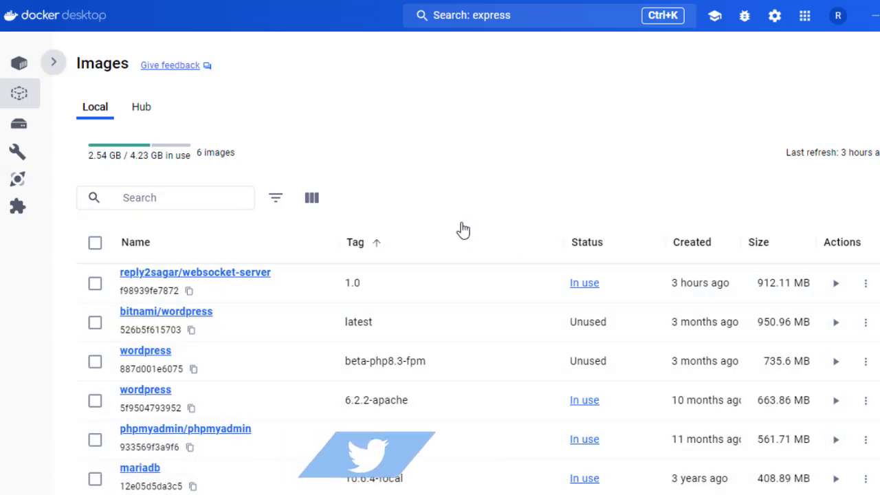
{"action": "left_click", "coordinate": [206, 189]}
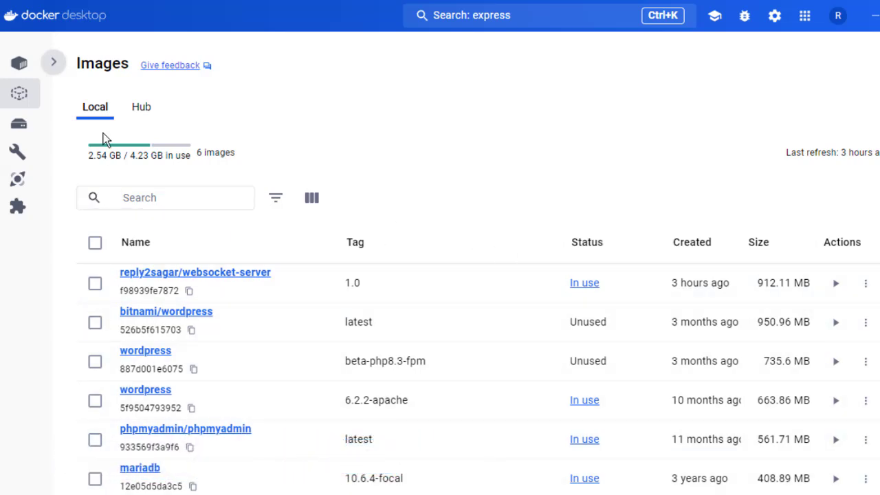
{"action": "left_click", "coordinate": [142, 109]}
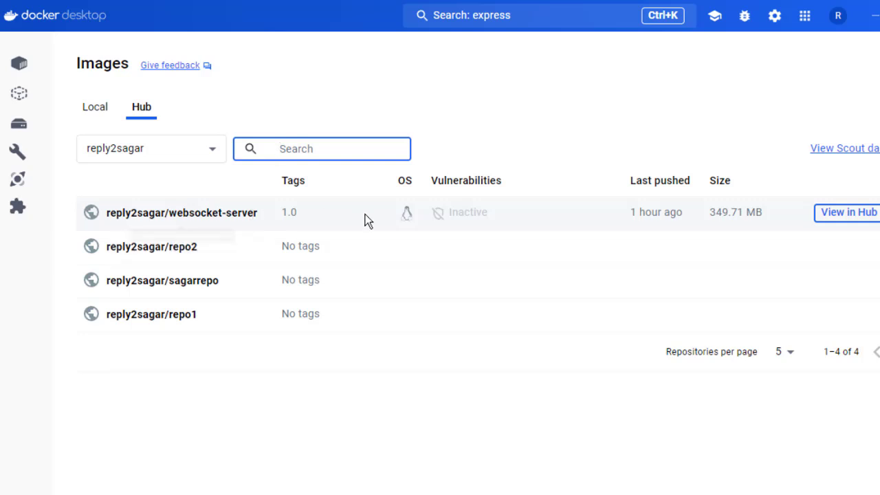
{"action": "left_click_drag", "start_coordinate": [155, 215], "coordinate": [460, 223]}
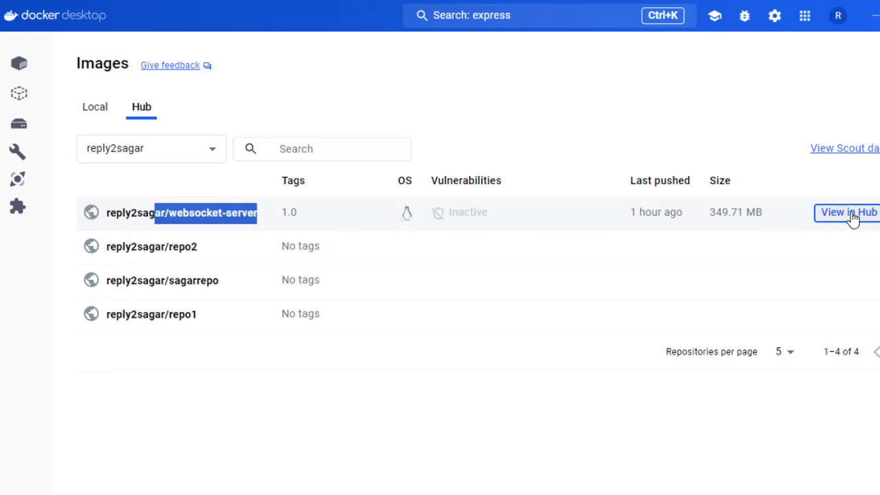
{"action": "left_click", "coordinate": [94, 112]}
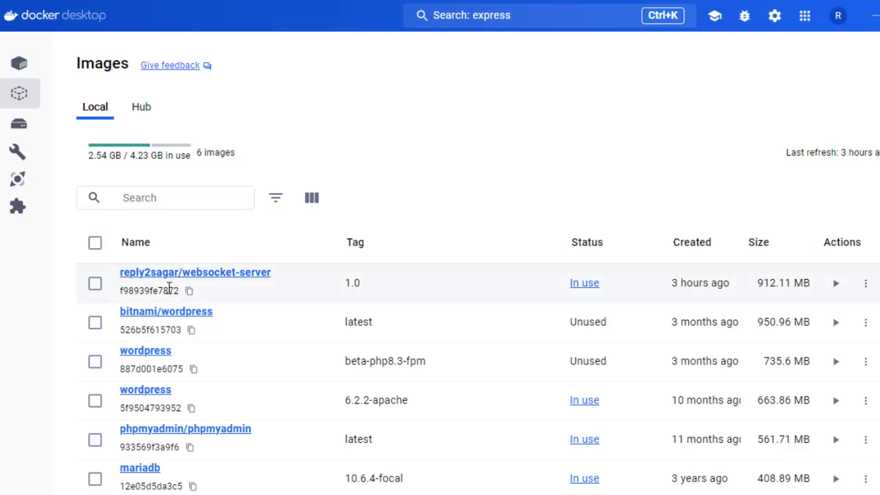
- View the layers and vulnerability details of the local websocket-server image, and check its additional actions in the image list
{"action": "left_click_drag", "start_coordinate": [127, 291], "coordinate": [212, 301]}
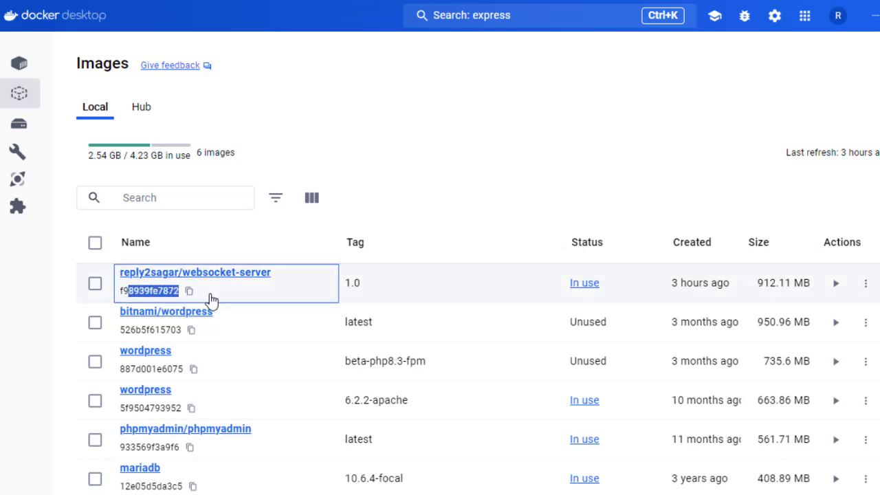
{"action": "left_click", "coordinate": [136, 298]}
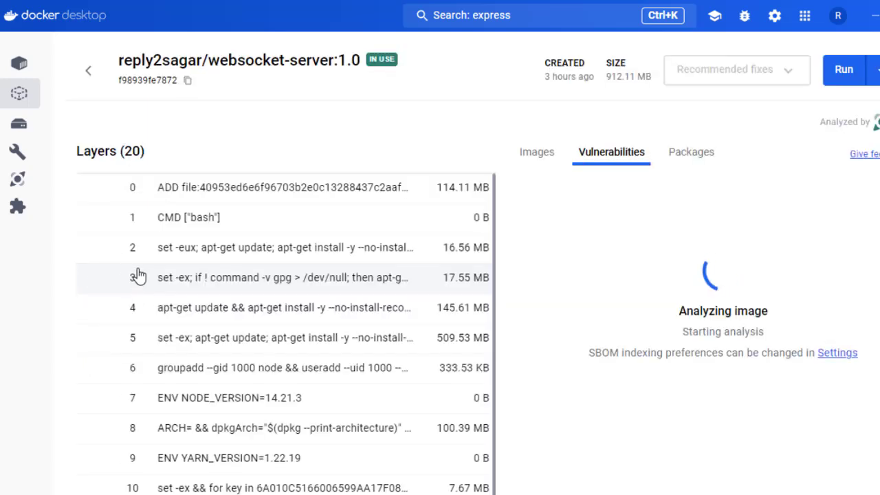
{"action": "left_click", "coordinate": [89, 71]}
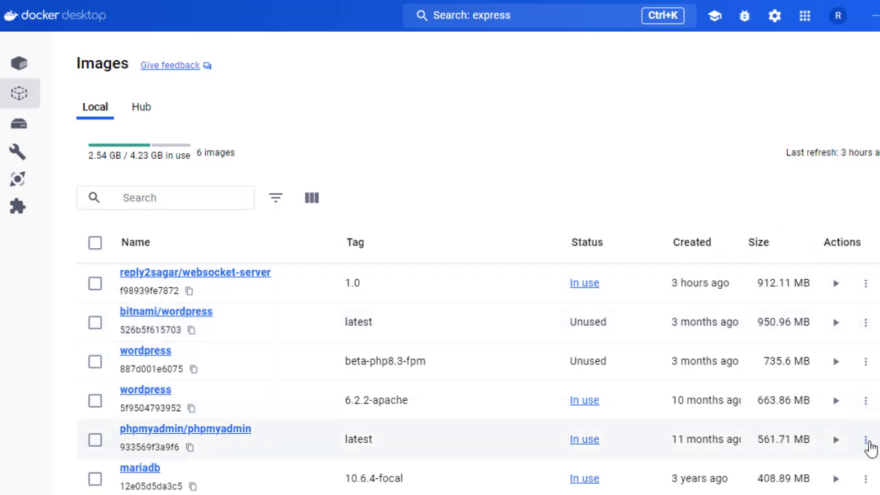
{"action": "left_click", "coordinate": [865, 282]}
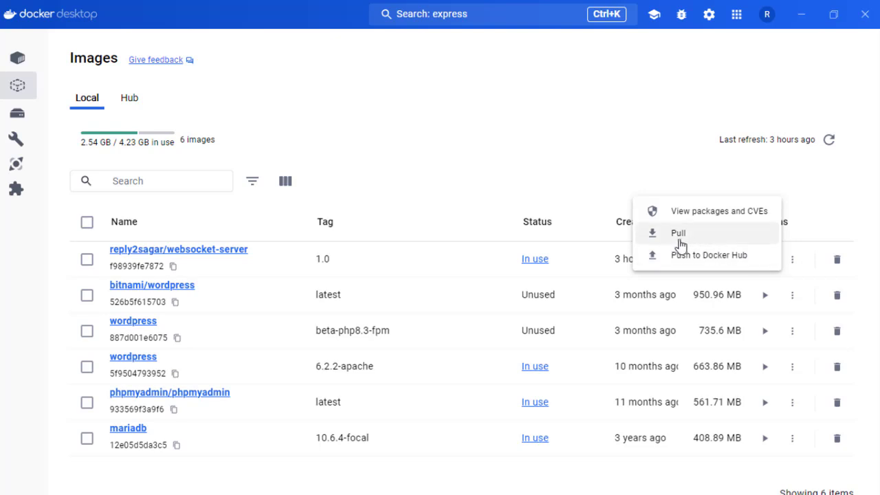
{"action": "left_click", "coordinate": [668, 153]}
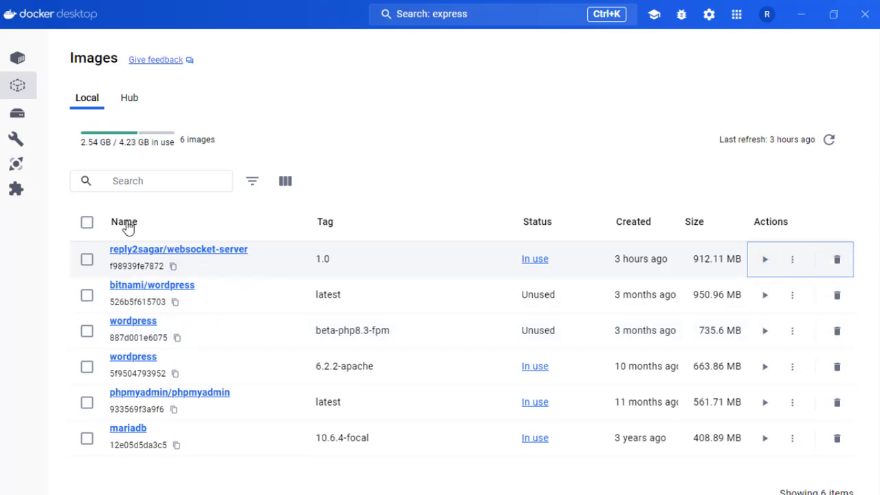
- Show the container list and look at the friendly_taussig container's ID and details
{"action": "left_click", "coordinate": [12, 61]}
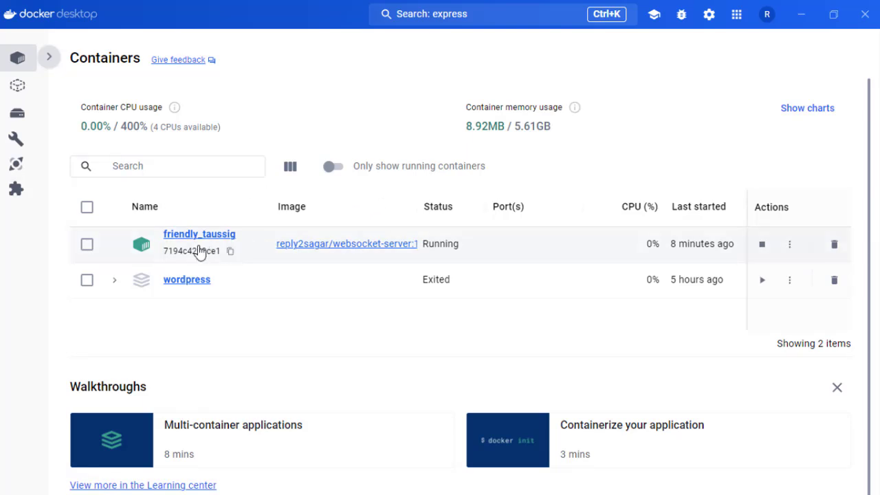
{"action": "left_click_drag", "start_coordinate": [162, 255], "coordinate": [230, 252]}
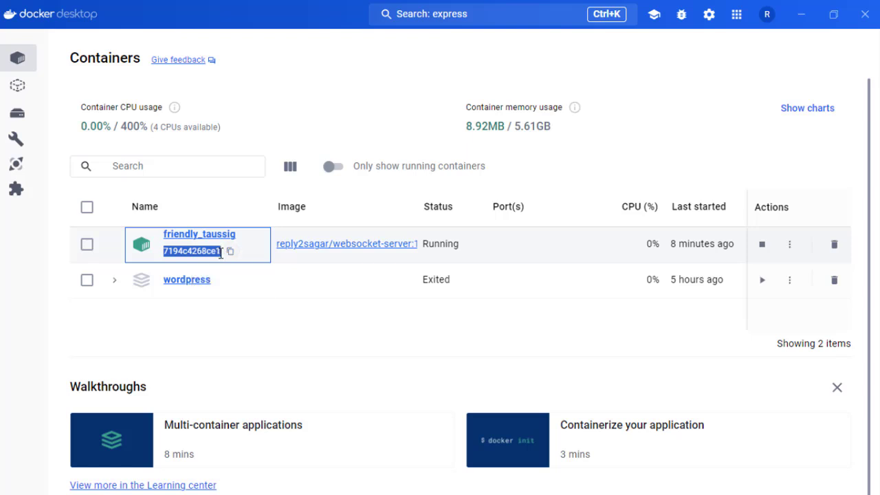
{"action": "left_click", "coordinate": [201, 235]}
{"action": "left_click", "coordinate": [79, 66]}
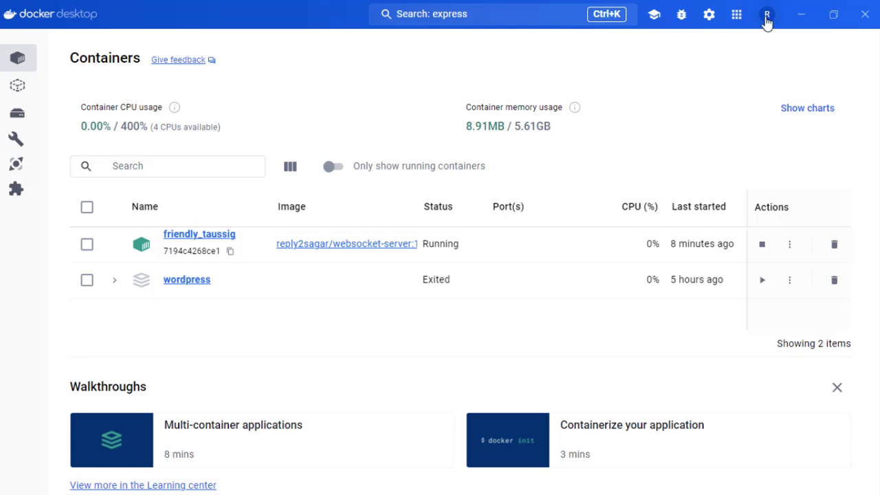
- View the account options and the actions available for the friendly_taussig container
{"action": "left_click", "coordinate": [767, 15]}
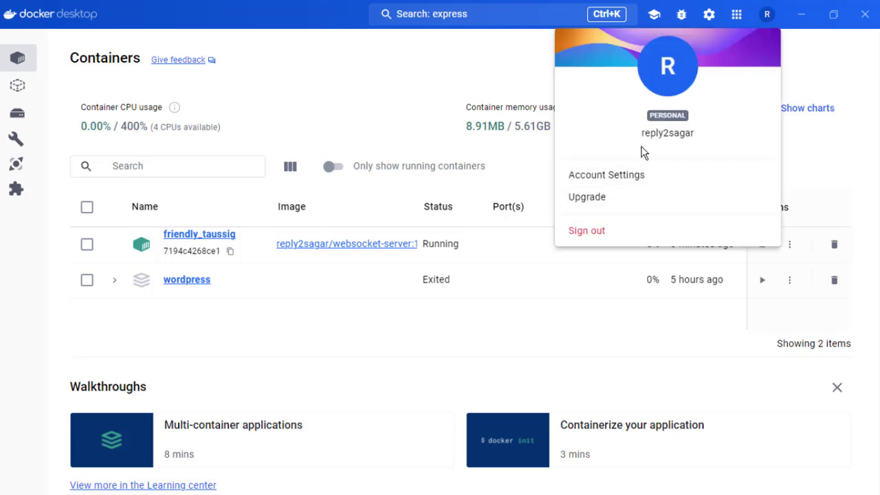
{"action": "left_click", "coordinate": [806, 240]}
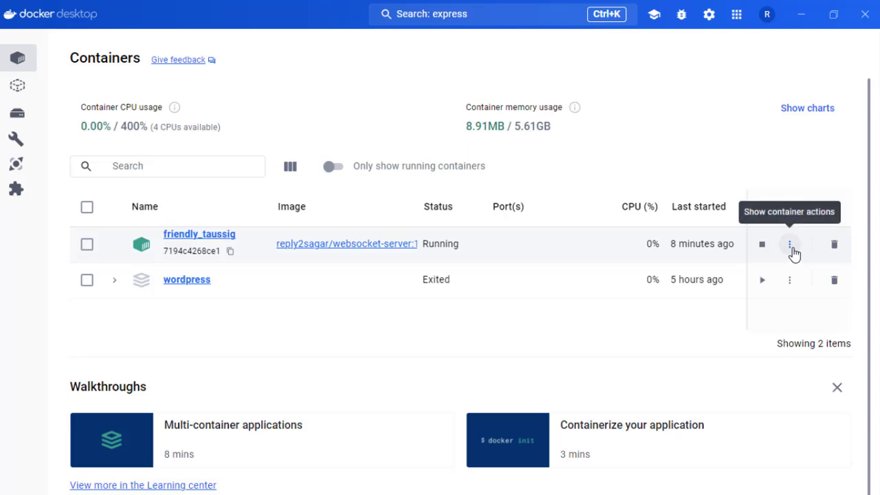
{"action": "left_click", "coordinate": [791, 246]}
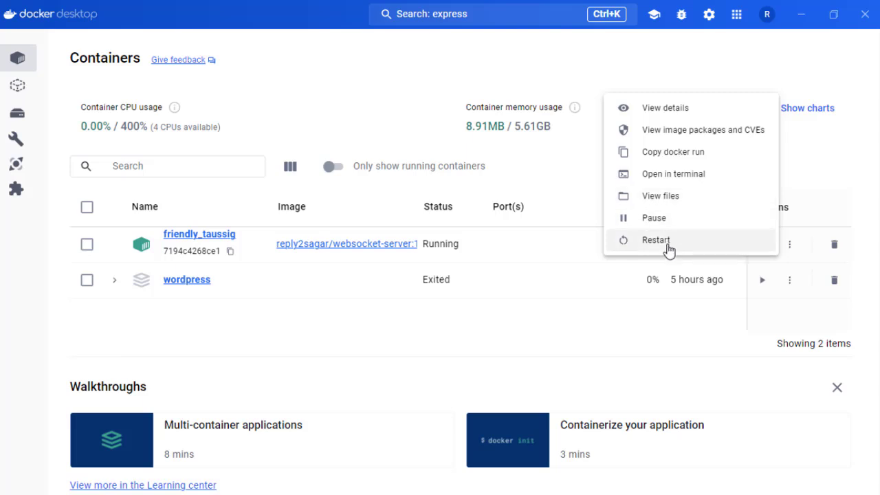
{"action": "left_click", "coordinate": [837, 187]}
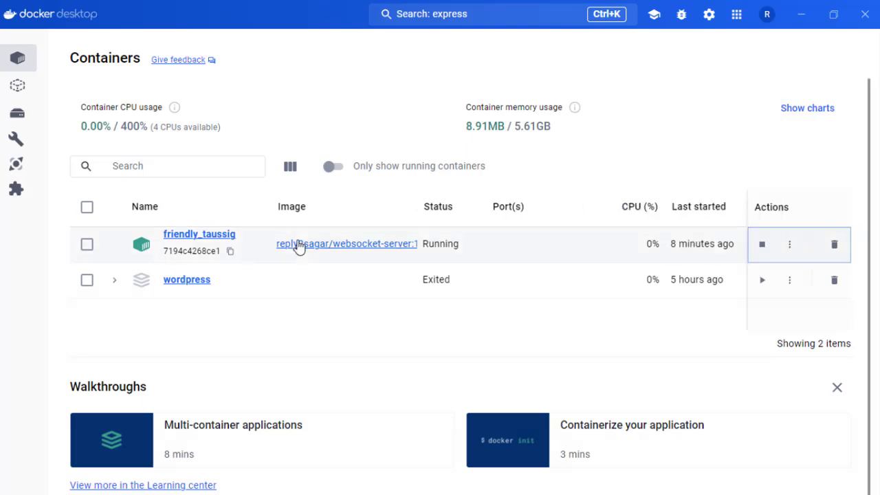
- Examine the friendly_taussig container's logs and its raw JSON inspection data, including the path, arguments, state, image and host configuration
{"action": "left_click", "coordinate": [211, 237]}
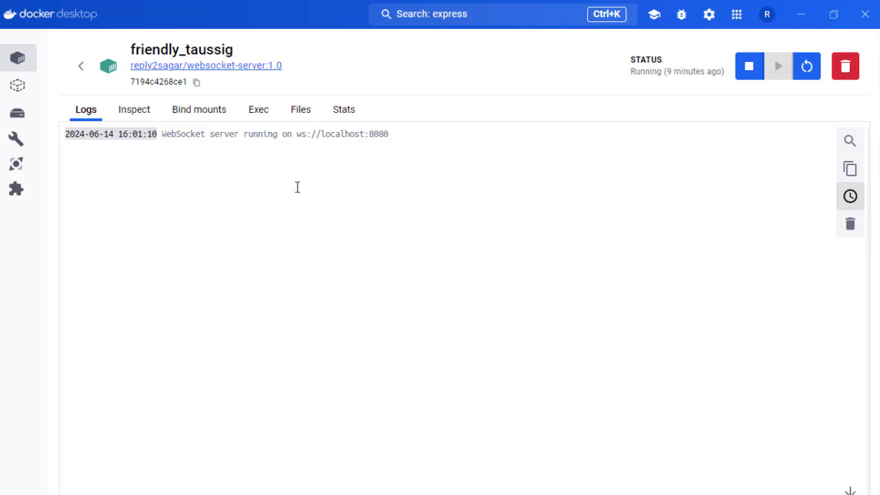
{"action": "left_click", "coordinate": [135, 110]}
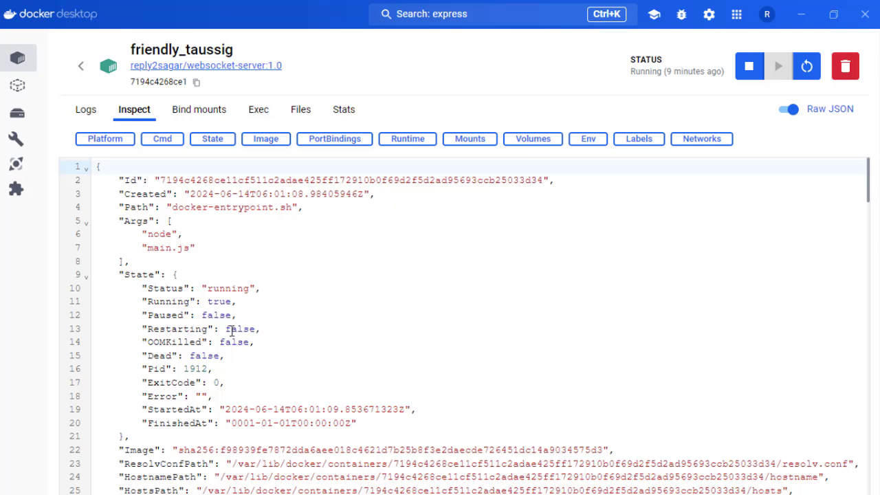
{"action": "left_click_drag", "start_coordinate": [166, 288], "coordinate": [354, 342]}
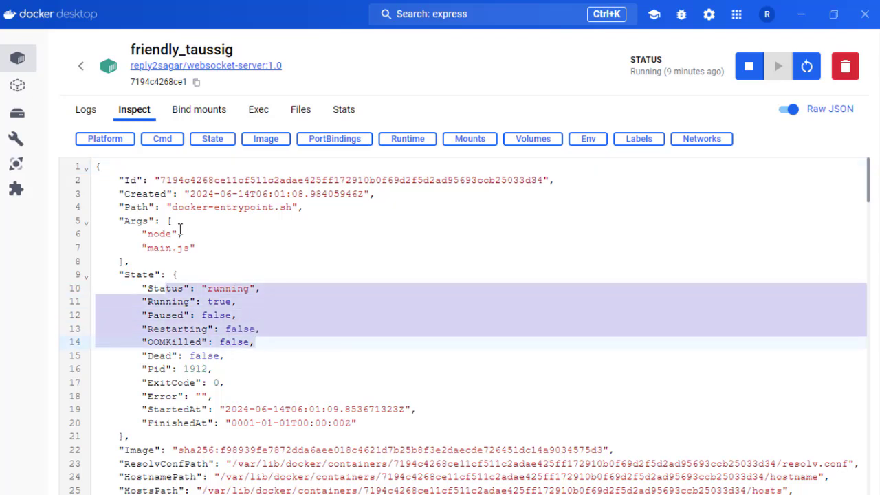
{"action": "left_click_drag", "start_coordinate": [130, 208], "coordinate": [308, 250]}
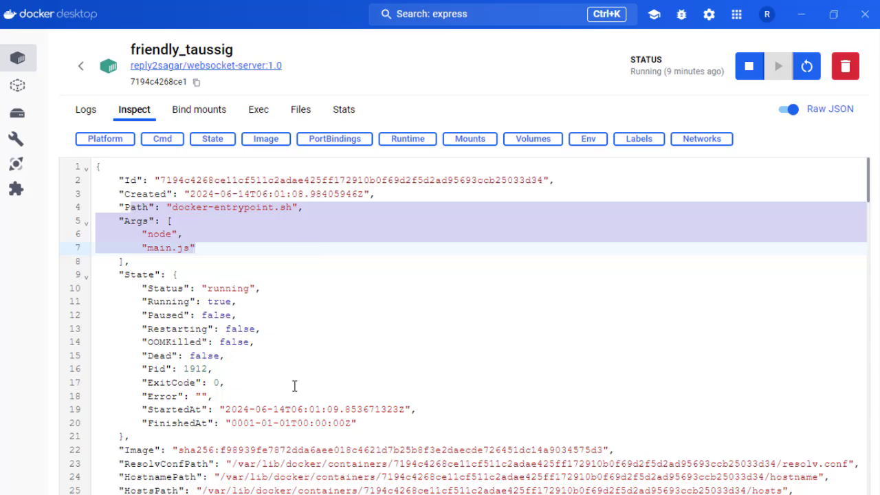
{"action": "scroll", "coordinate": [294, 386], "scroll_direction": "down", "scroll_amount": 7}
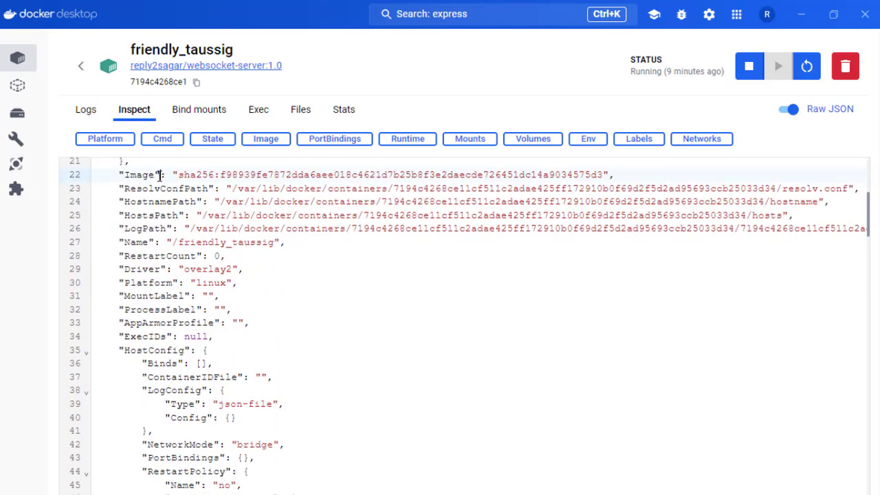
{"action": "left_click_drag", "start_coordinate": [159, 175], "coordinate": [254, 258]}
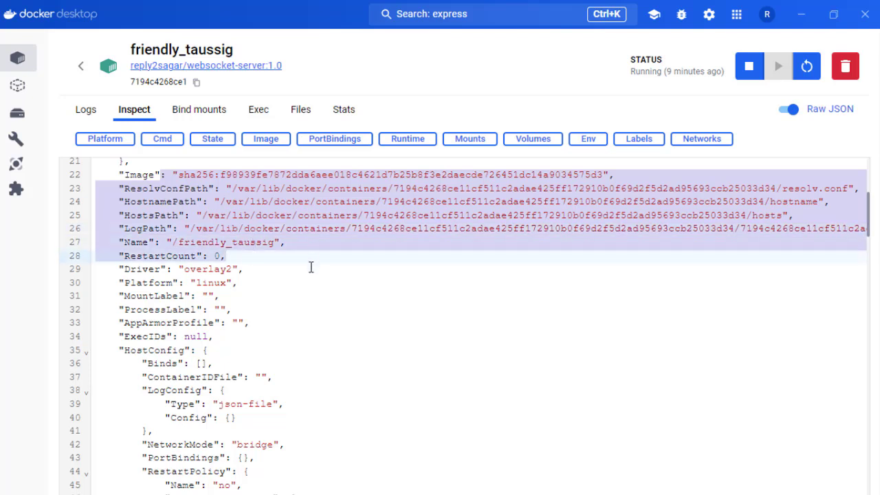
{"action": "left_click_drag", "start_coordinate": [311, 268], "coordinate": [311, 369]}
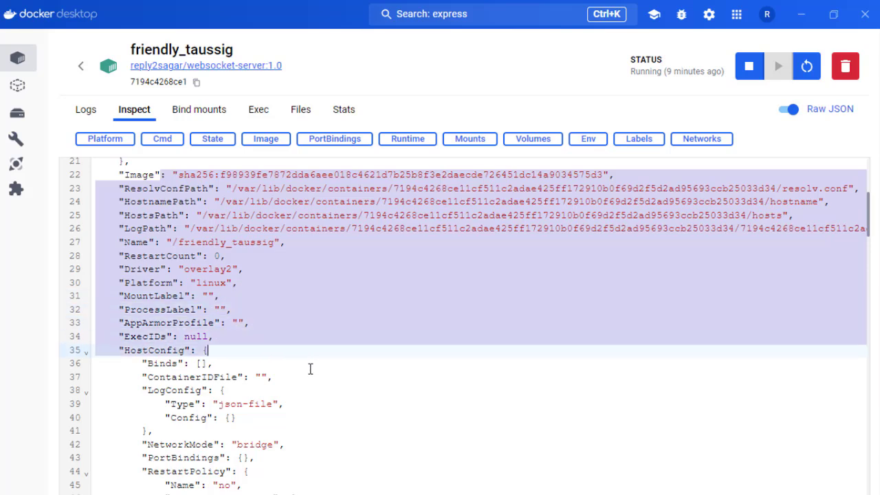
{"action": "left_click", "coordinate": [311, 369]}
{"action": "scroll", "coordinate": [310, 370], "scroll_direction": "down", "scroll_amount": 20}
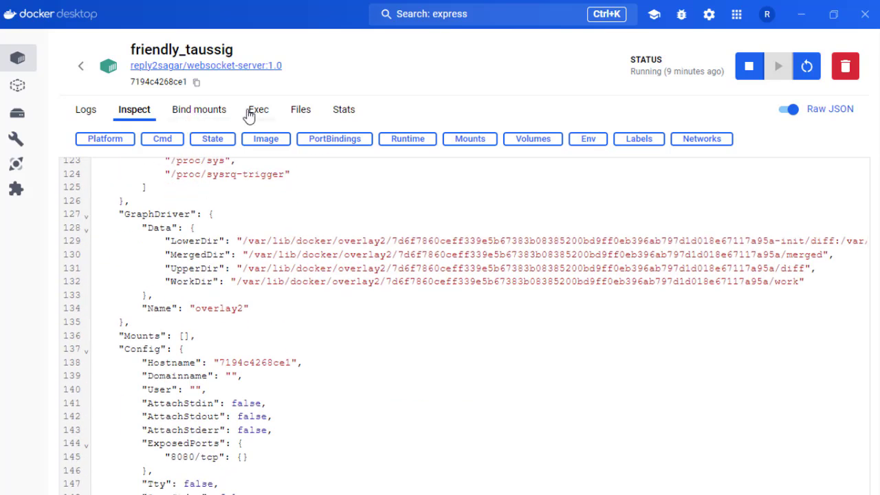
- View the container's Exec terminal and browse the app folder in its file system
{"action": "left_click", "coordinate": [249, 114]}
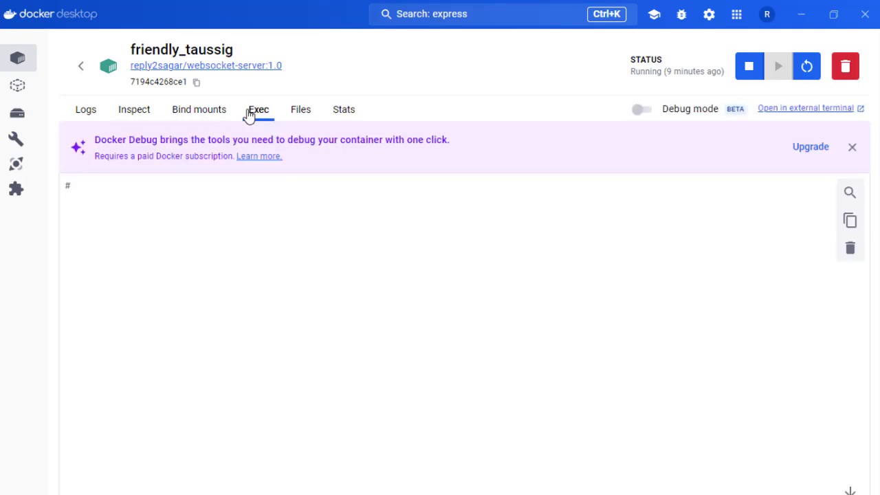
{"action": "left_click", "coordinate": [142, 193]}
{"action": "left_click", "coordinate": [304, 115]}
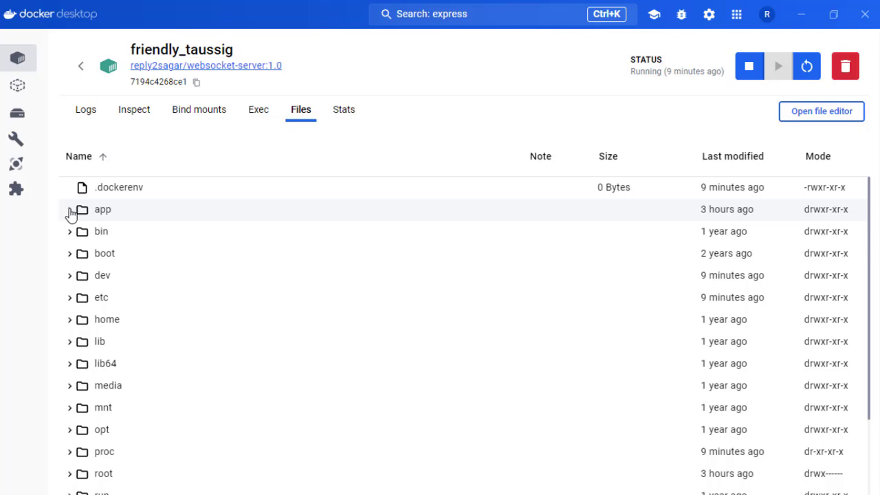
{"action": "left_click", "coordinate": [70, 211]}
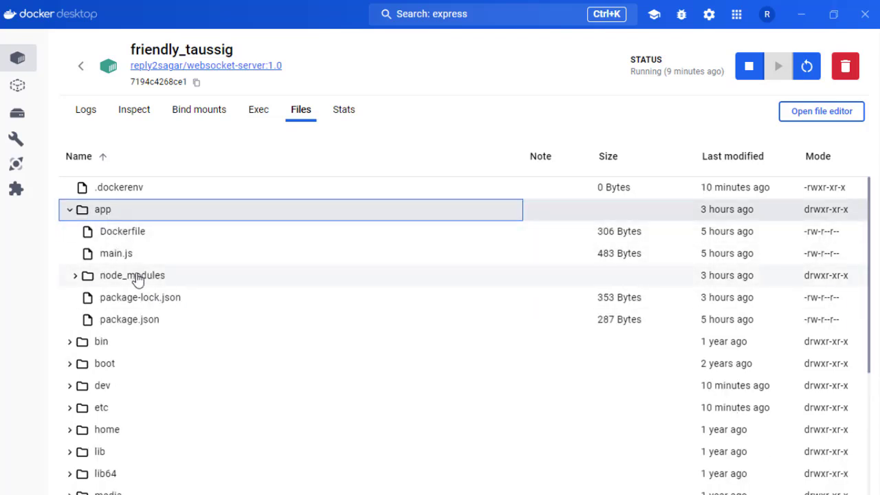
- Check the container's CPU, memory, disk and network statistics, and return to the container list
{"action": "left_click", "coordinate": [356, 113]}
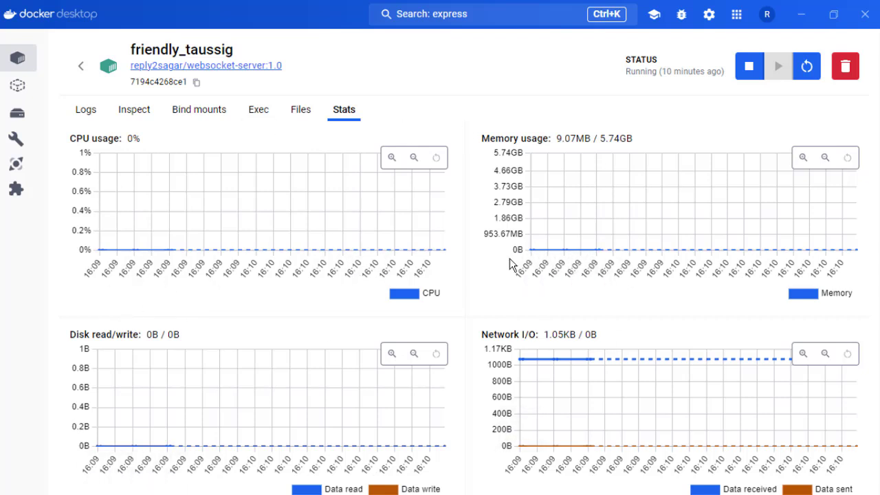
{"action": "left_click", "coordinate": [18, 58]}
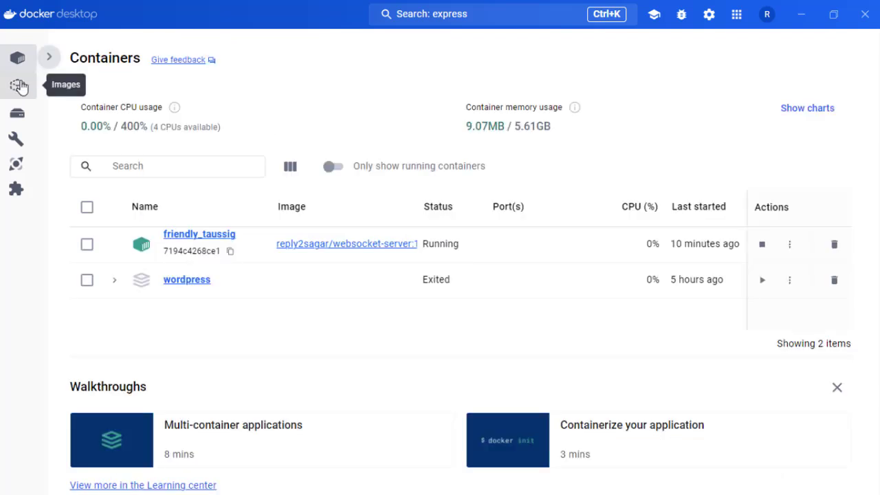
- Examine the image hierarchy and the full list of layers of the local websocket-server:1.0 image, and return to the image list
{"action": "left_click", "coordinate": [17, 86]}
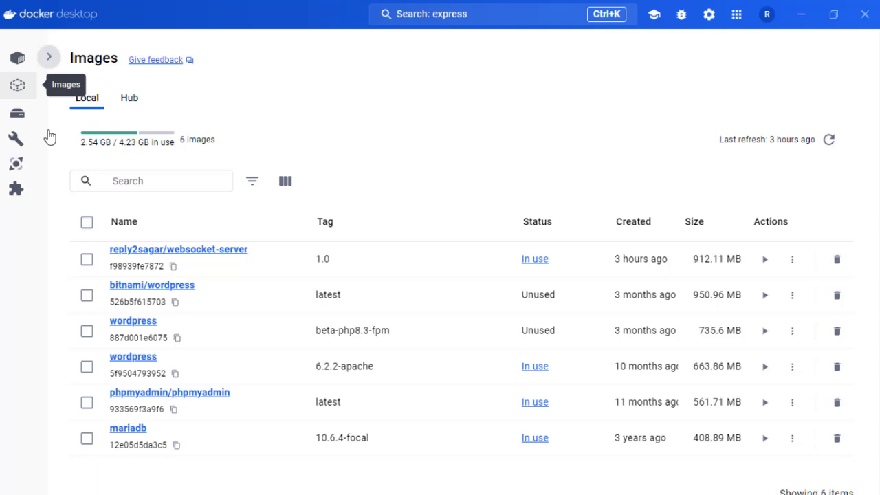
{"action": "left_click", "coordinate": [212, 252]}
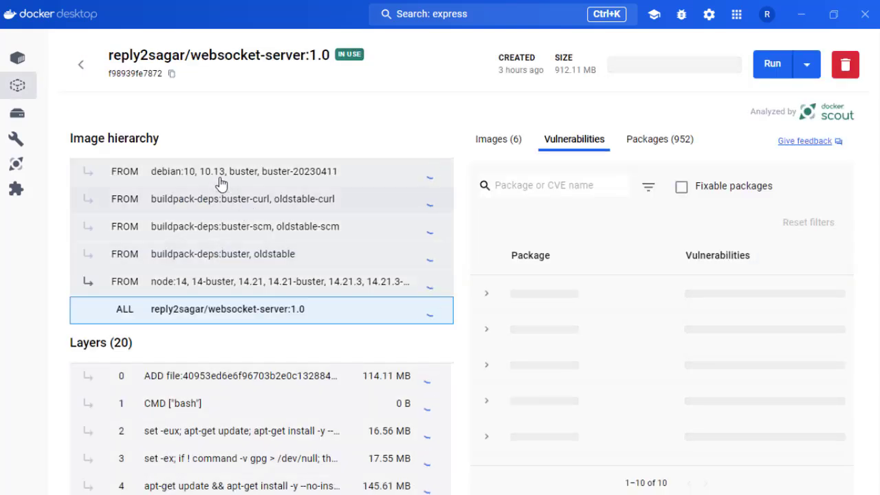
{"action": "scroll", "coordinate": [210, 420], "scroll_direction": "down", "scroll_amount": 3}
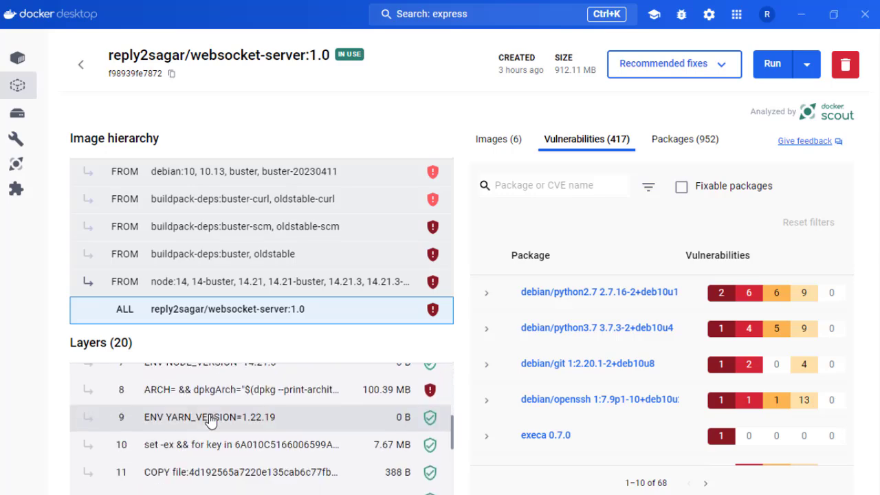
{"action": "scroll", "coordinate": [210, 420], "scroll_direction": "down", "scroll_amount": 3}
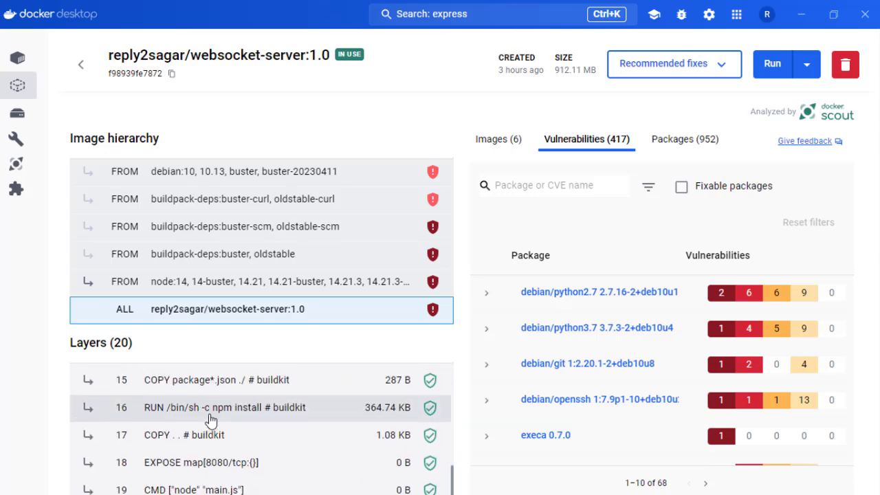
{"action": "scroll", "coordinate": [210, 421], "scroll_direction": "up", "scroll_amount": 6}
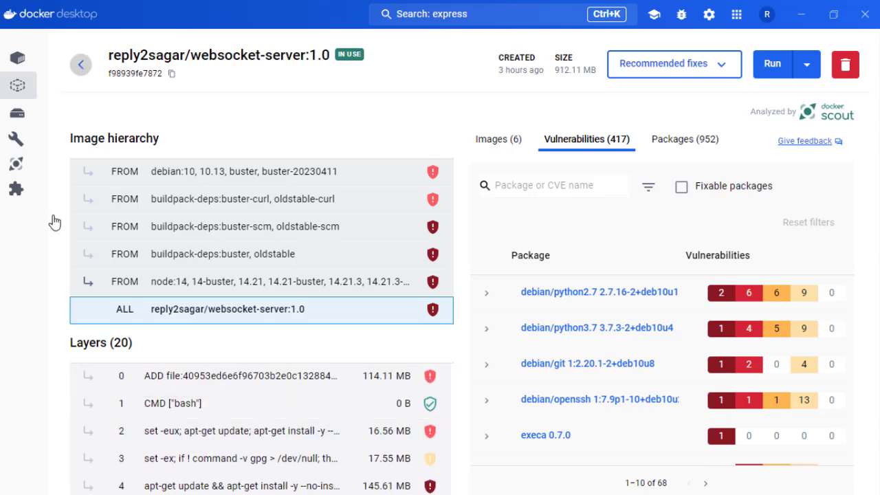
{"action": "left_click", "coordinate": [81, 64]}
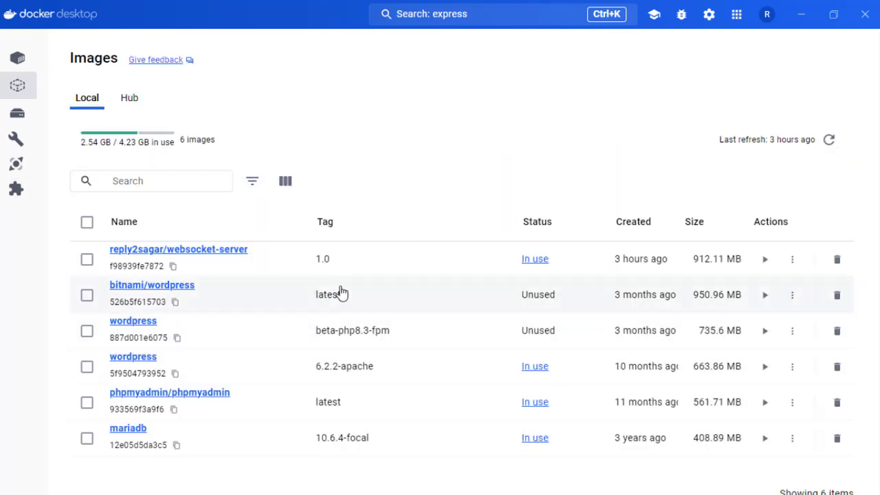